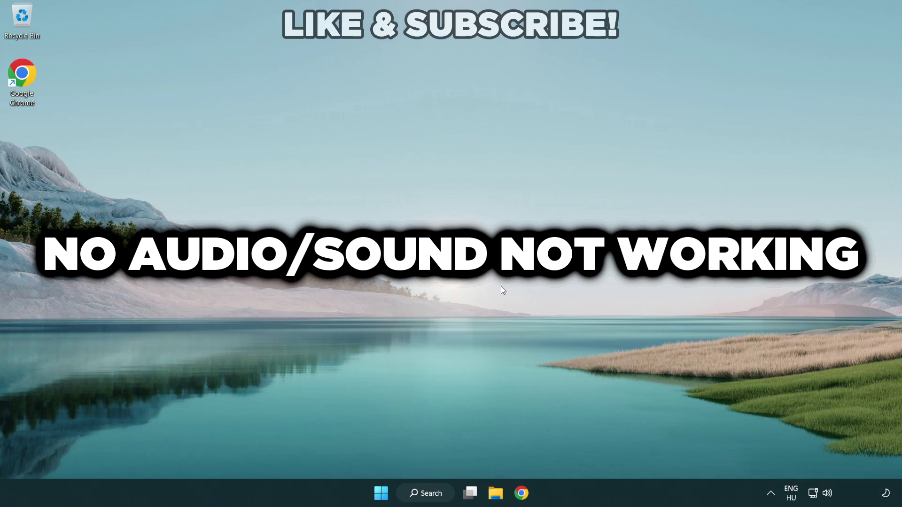
# - Switch the sound output to Speakers (High Definition Audio Device) from the taskbar volume flyout
pyautogui.click(828, 496)
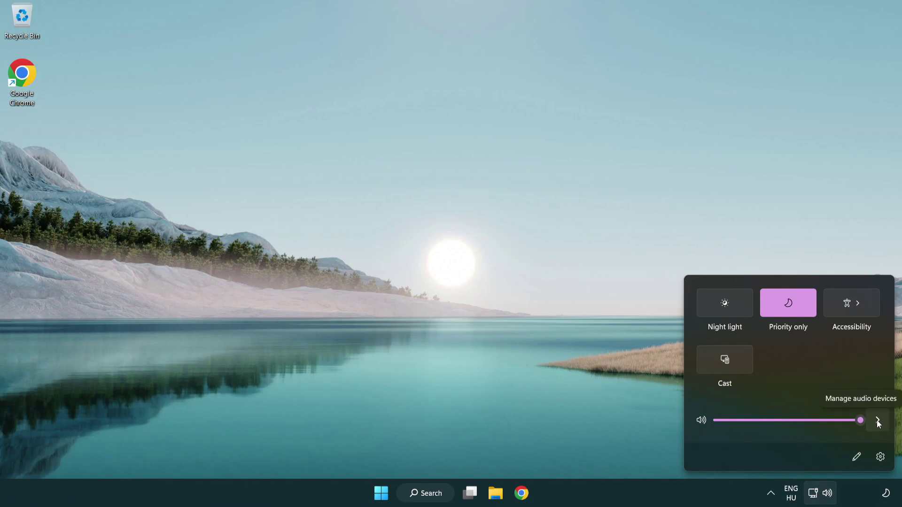
pyautogui.click(877, 422)
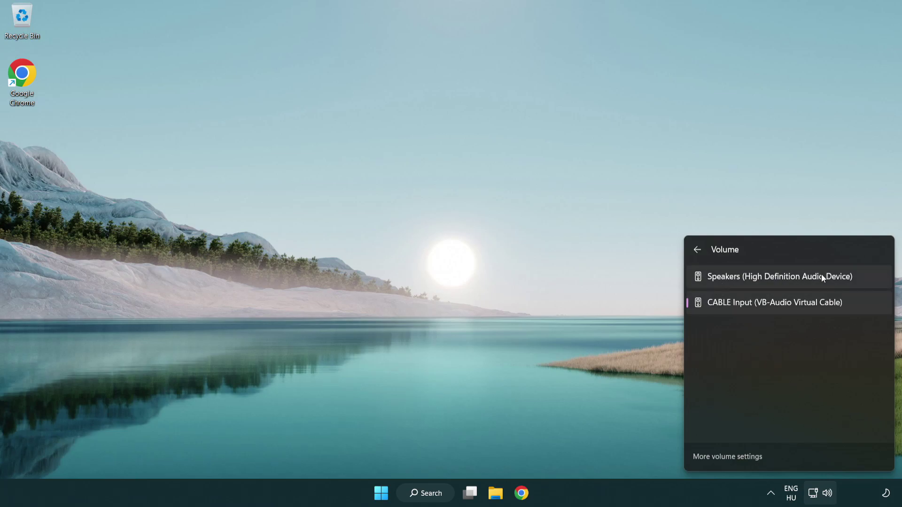
pyautogui.click(865, 279)
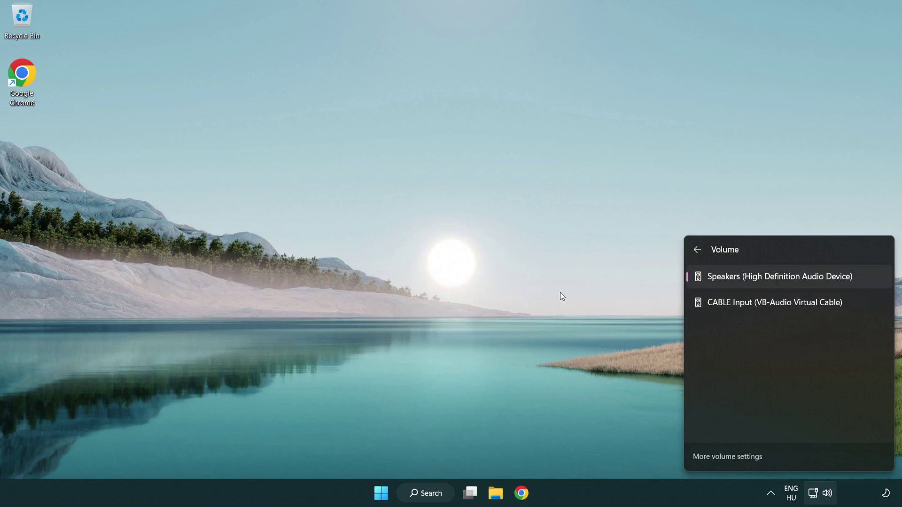
pyautogui.click(491, 279)
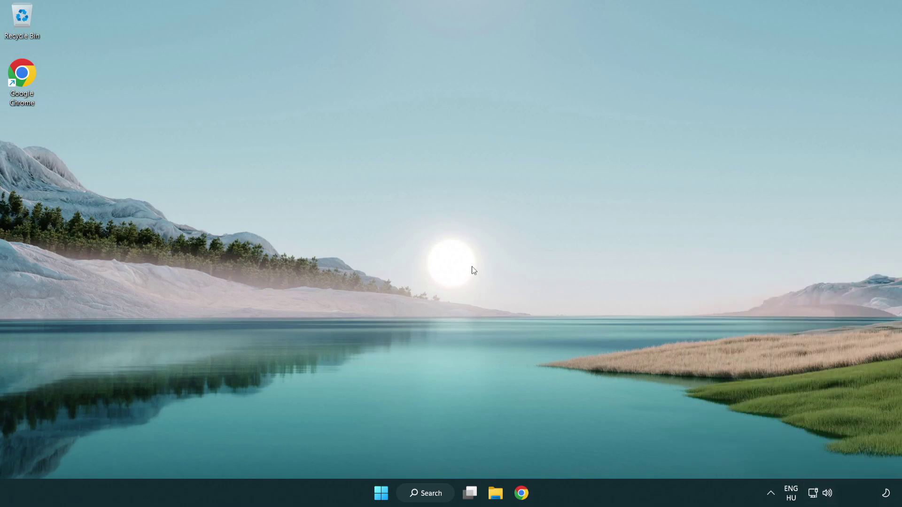
# - Reset sound devices and app volumes to recommended defaults via the volume mixer, then close Settings
pyautogui.rightClick(828, 495)
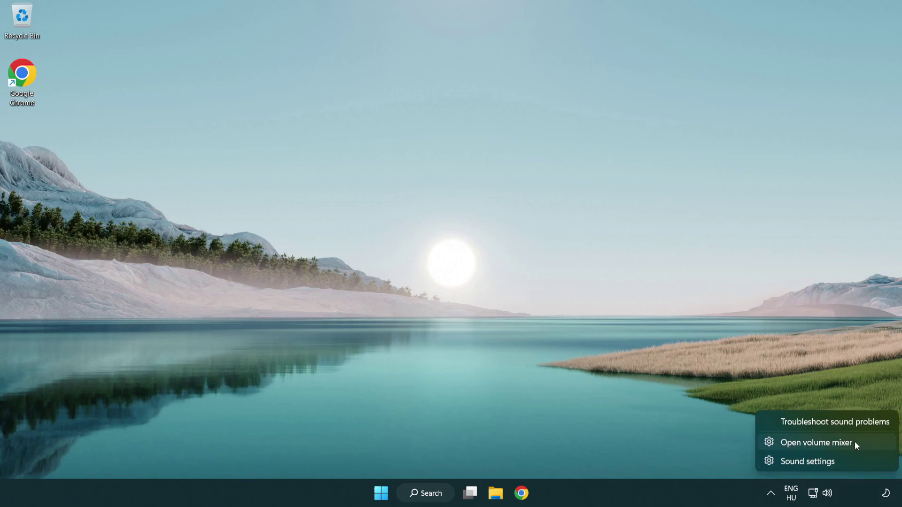
pyautogui.click(869, 442)
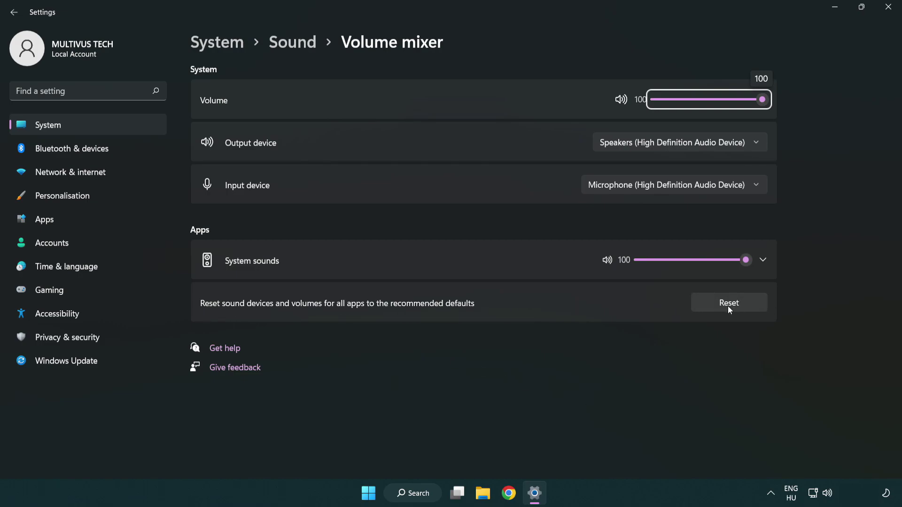
pyautogui.click(754, 305)
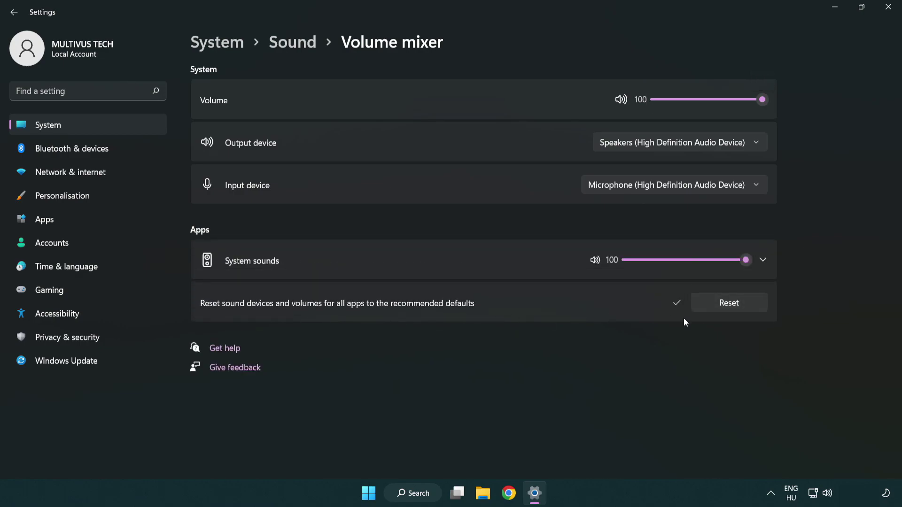
pyautogui.click(891, 9)
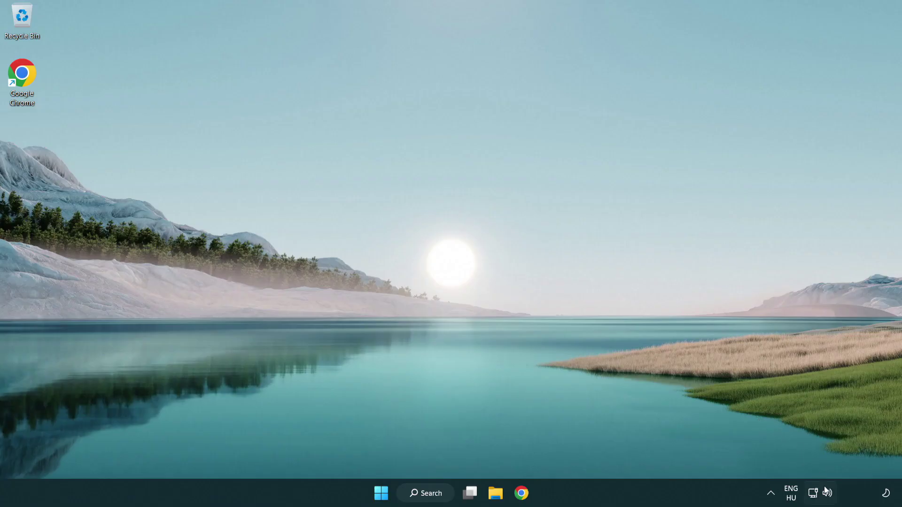
# - Reopen Sound settings from the tray and keep the output volume at maximum
pyautogui.rightClick(828, 494)
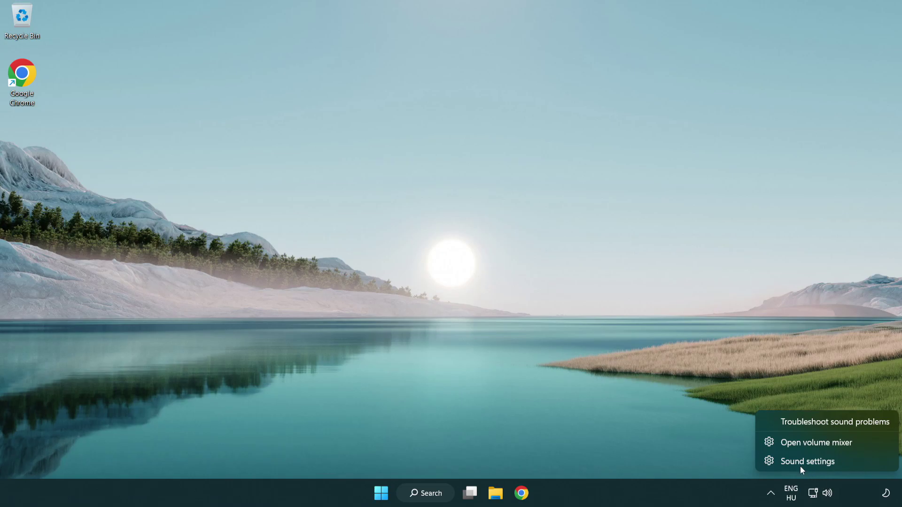
pyautogui.click(864, 462)
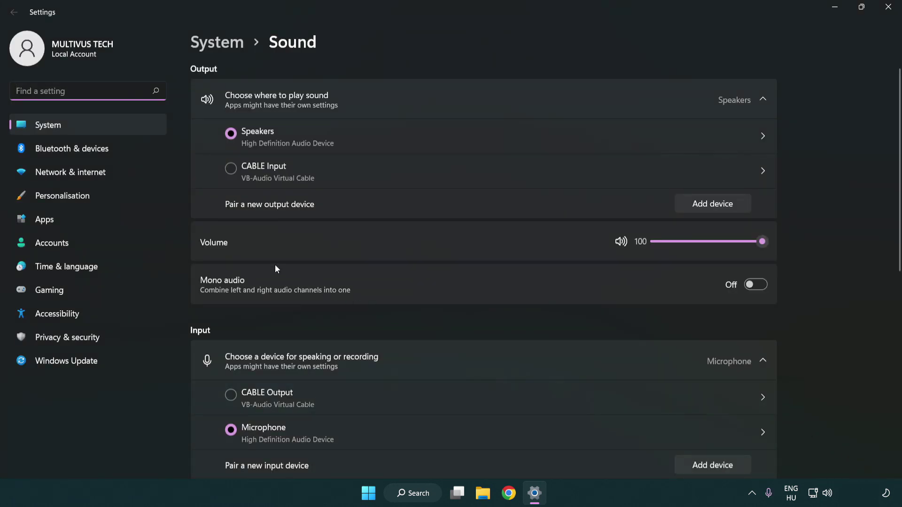
pyautogui.moveTo(725, 242); pyautogui.dragTo(805, 240)
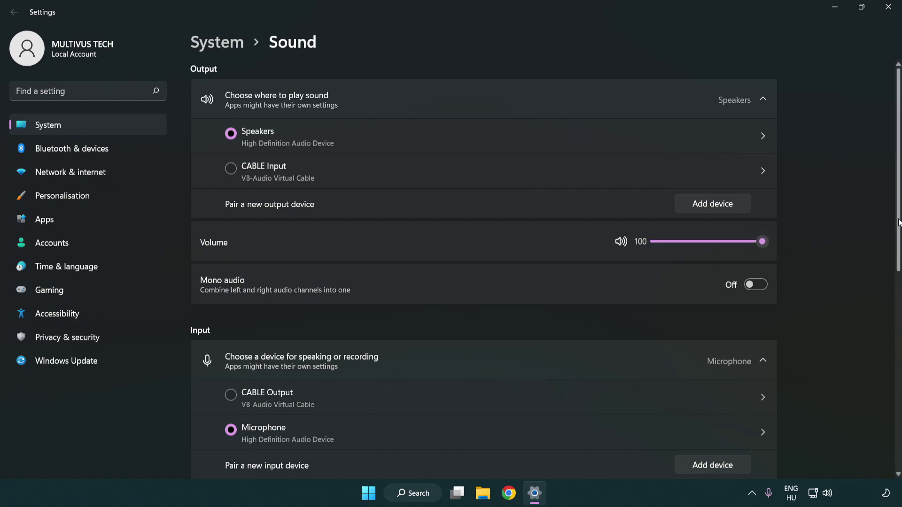
pyautogui.scroll(-5, 899, 222)
pyautogui.scroll(-1, 525, 306)
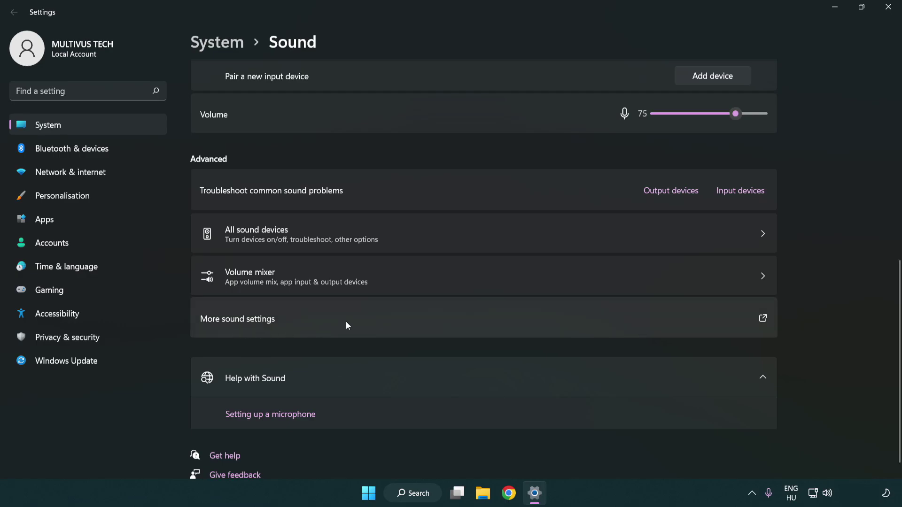
# - Disable the CABLE Input playback device in the classic Sound dialog and bring up Speakers options
pyautogui.click(346, 323)
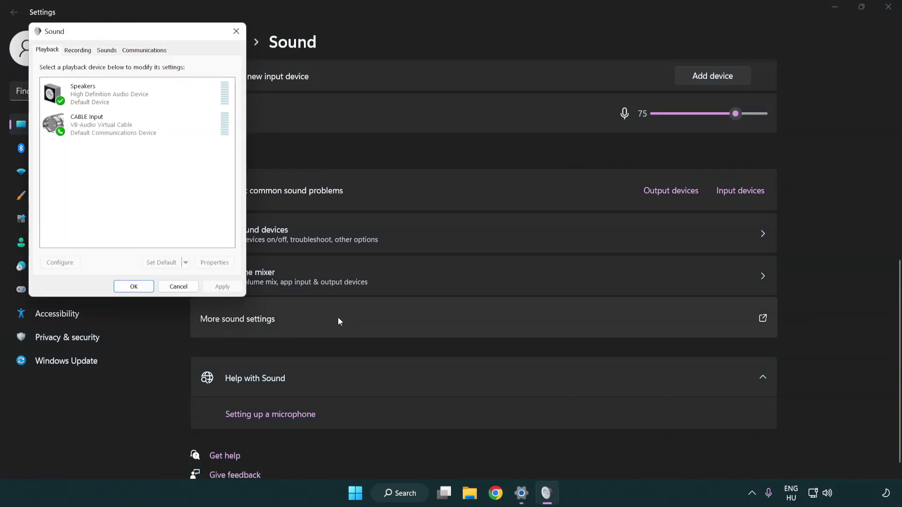
pyautogui.moveTo(160, 33); pyautogui.dragTo(463, 118)
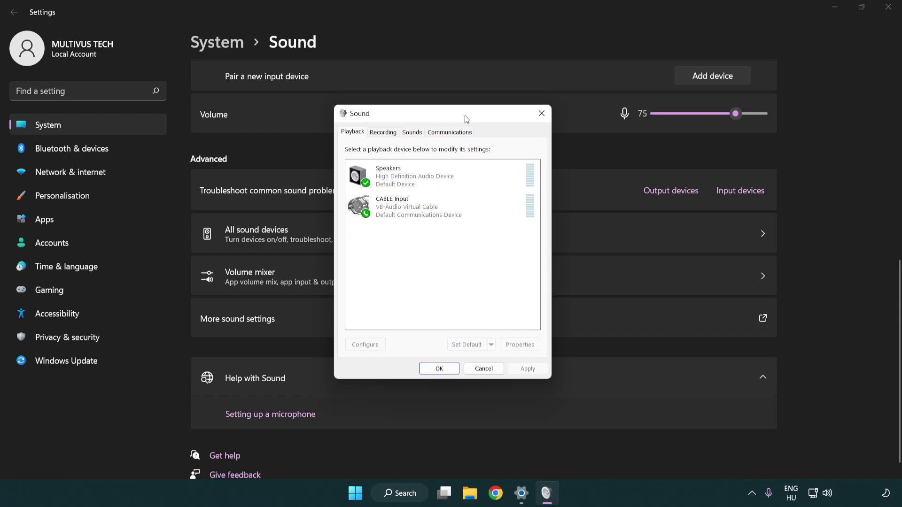
pyautogui.click(434, 217)
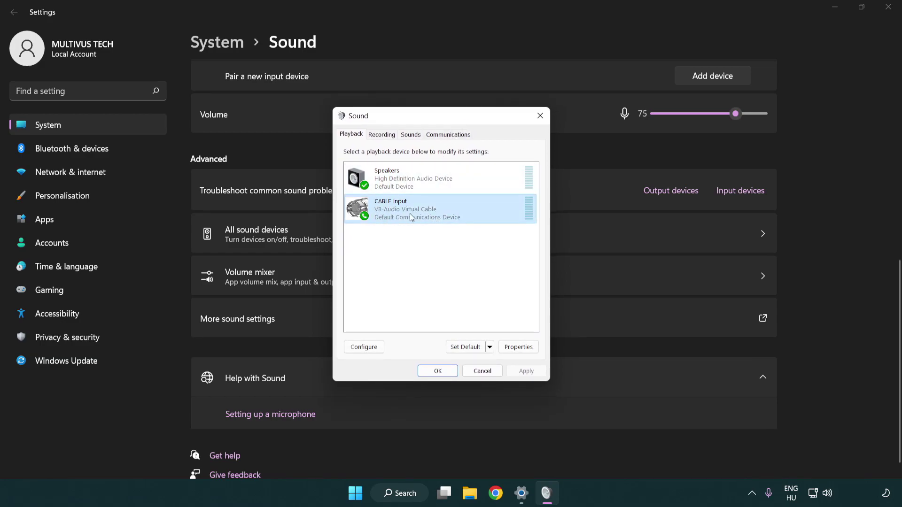
pyautogui.rightClick(410, 217)
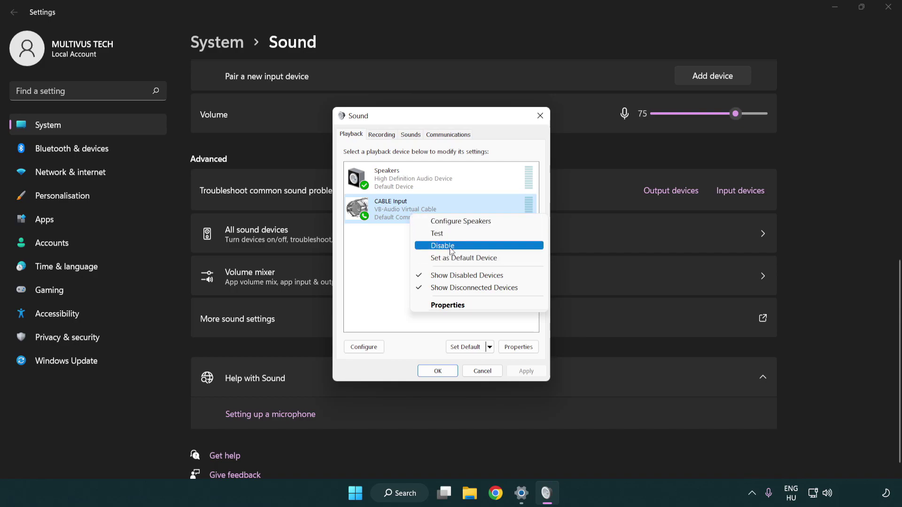
pyautogui.click(466, 246)
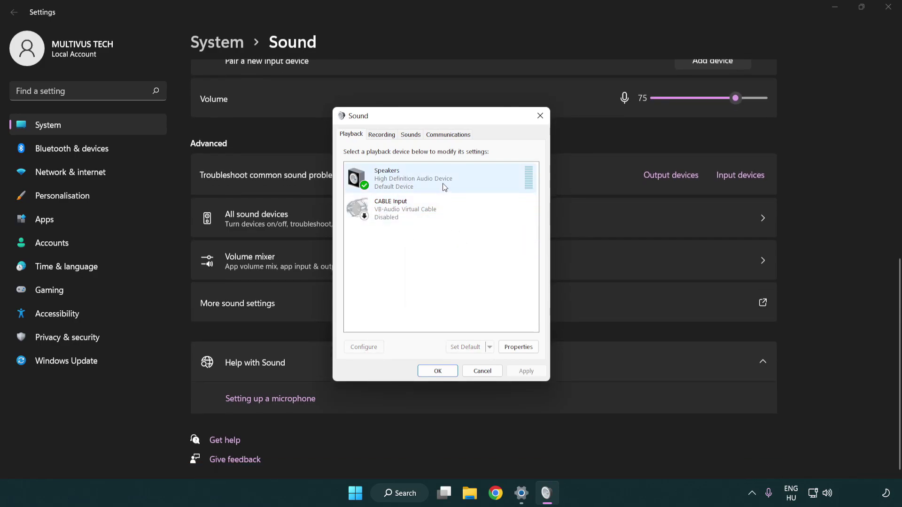
pyautogui.rightClick(459, 179)
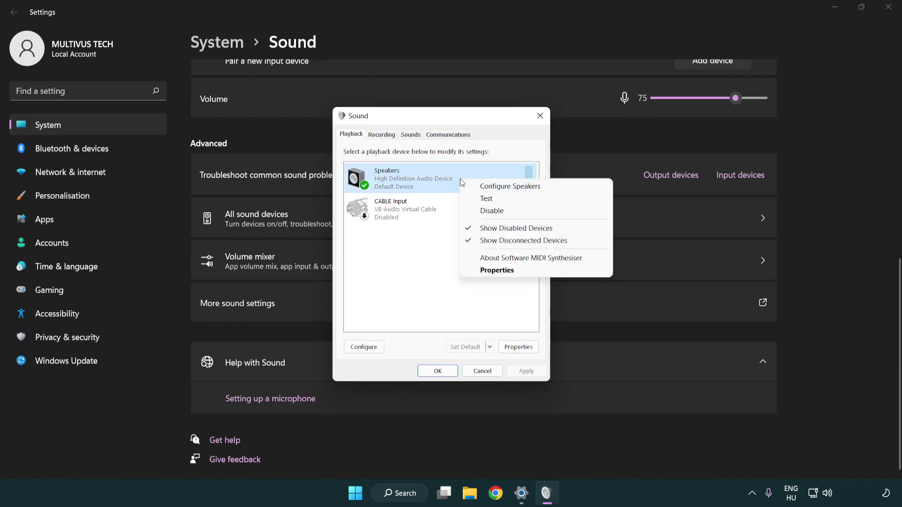
# - Configure Speakers as 7.1 Surround keeping full-range front and surround speakers, and finish the wizard
pyautogui.click(496, 189)
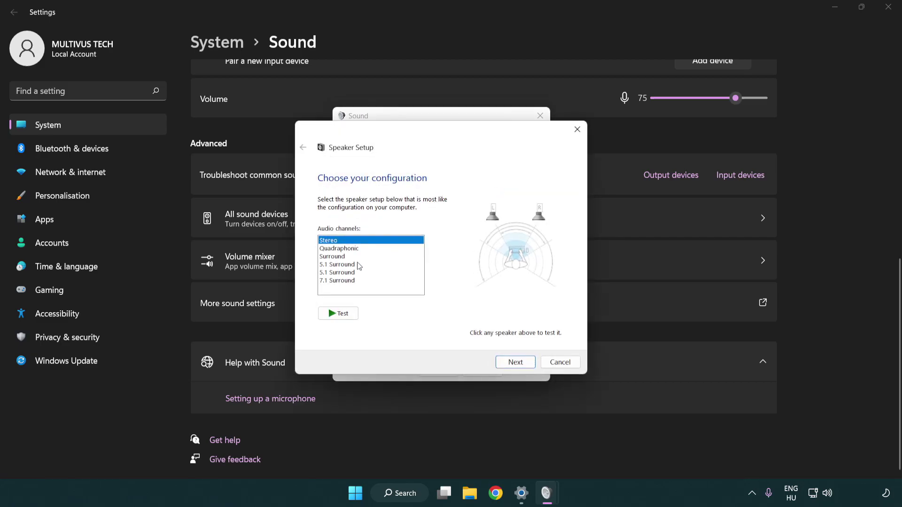
pyautogui.moveTo(358, 264); pyautogui.dragTo(357, 283)
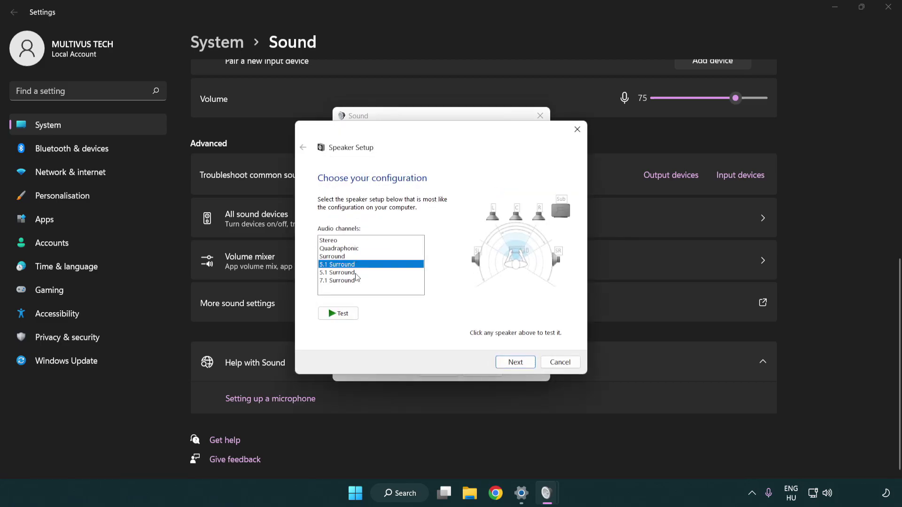
pyautogui.click(515, 363)
pyautogui.click(514, 363)
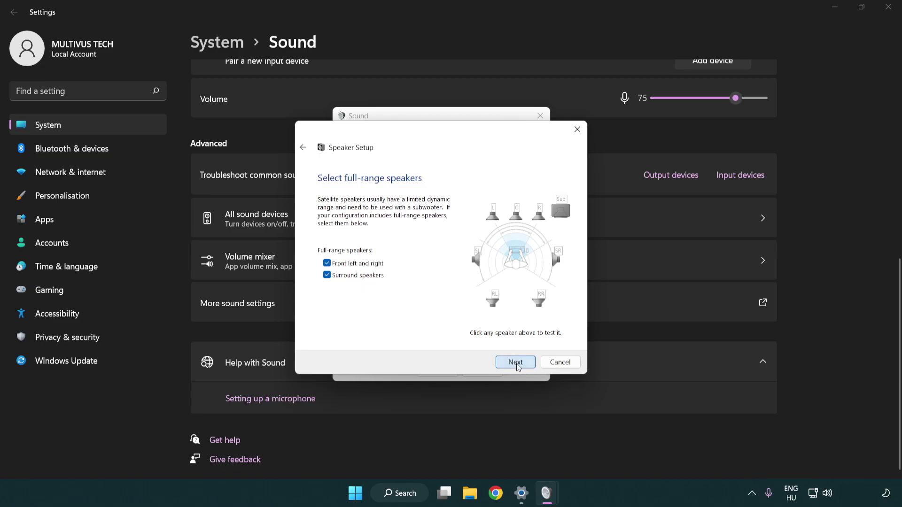
pyautogui.click(503, 360)
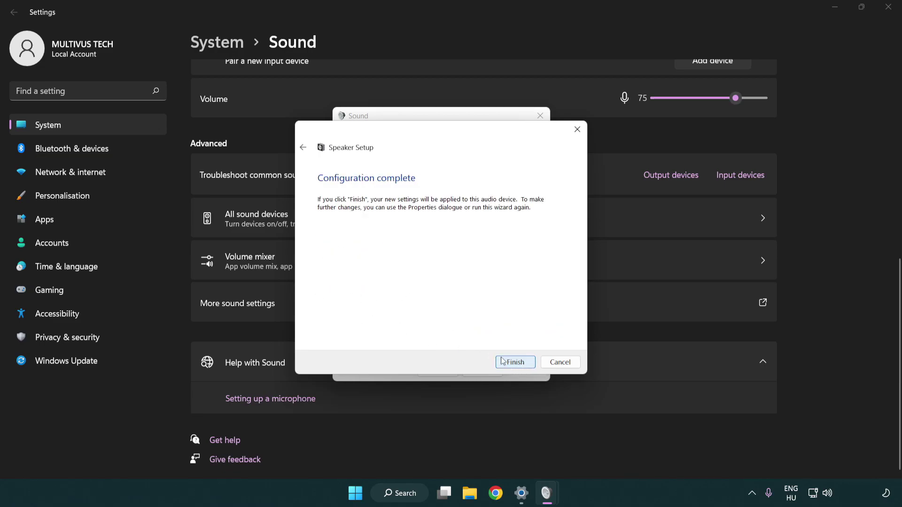
pyautogui.click(512, 362)
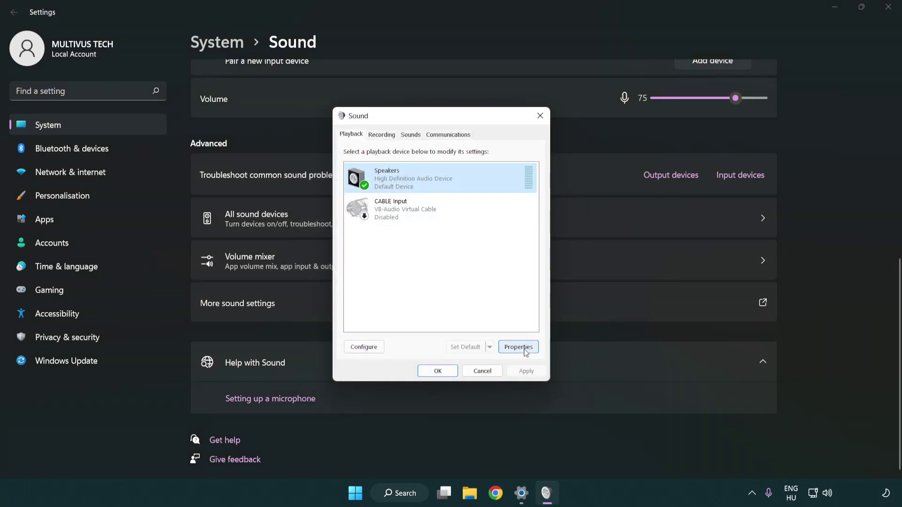
# - Turn off all audio enhancements in the Speakers Properties
pyautogui.click(518, 347)
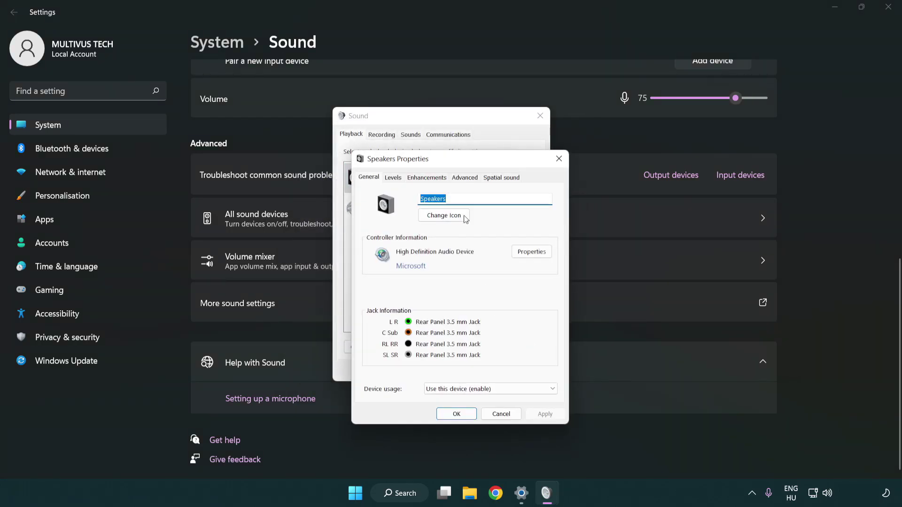
pyautogui.moveTo(455, 162); pyautogui.dragTo(438, 124)
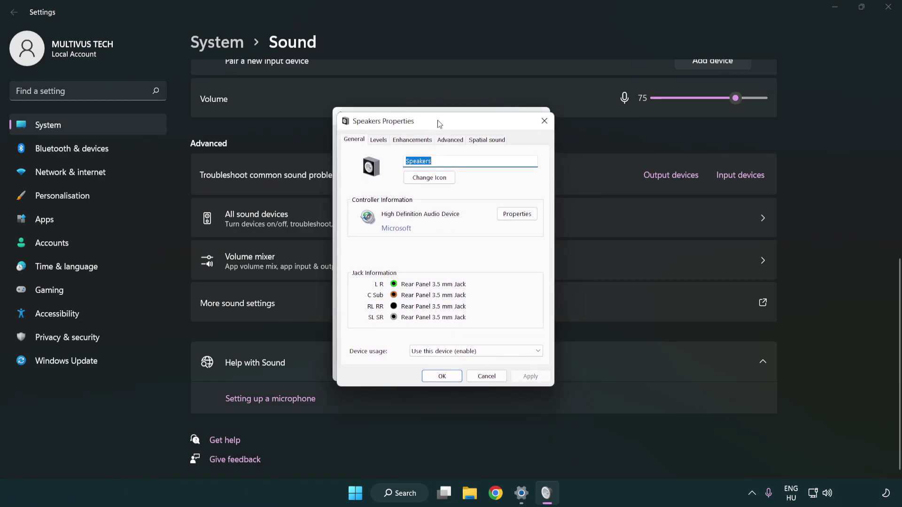
pyautogui.click(416, 139)
pyautogui.click(356, 188)
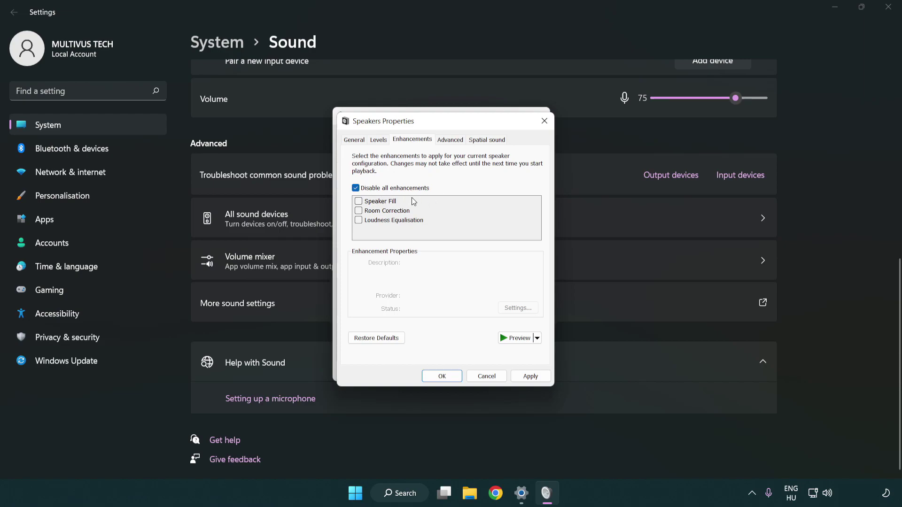
# - Set the default format to 16 bit, 48000 Hz (DVD Quality), apply it and close the sound dialogs
pyautogui.click(452, 144)
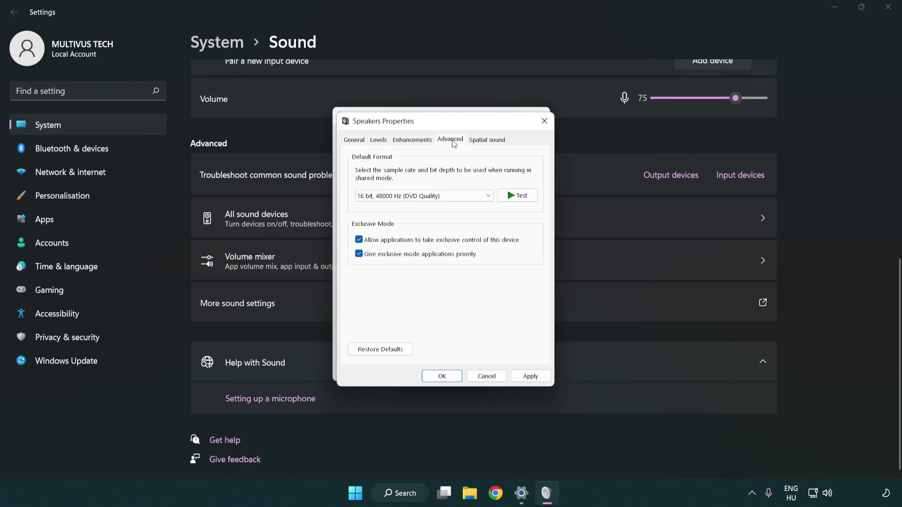
pyautogui.click(399, 197)
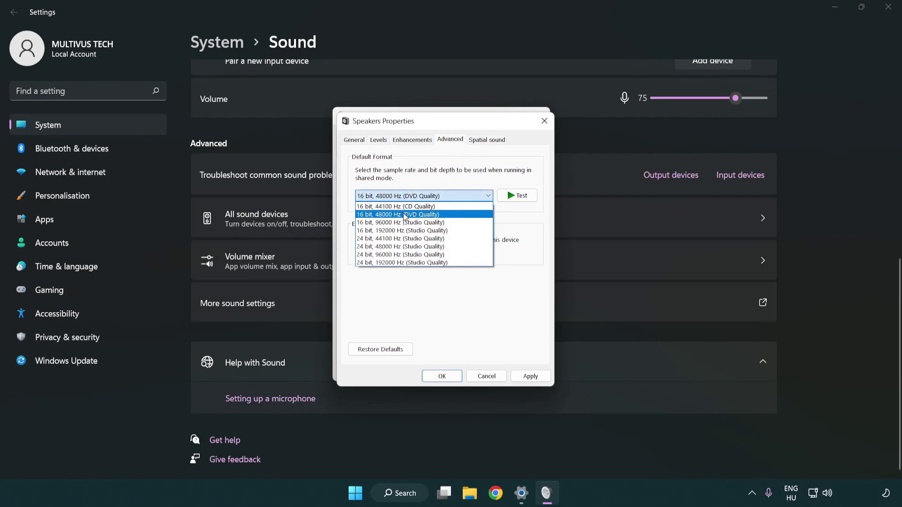
pyautogui.click(405, 217)
pyautogui.click(527, 376)
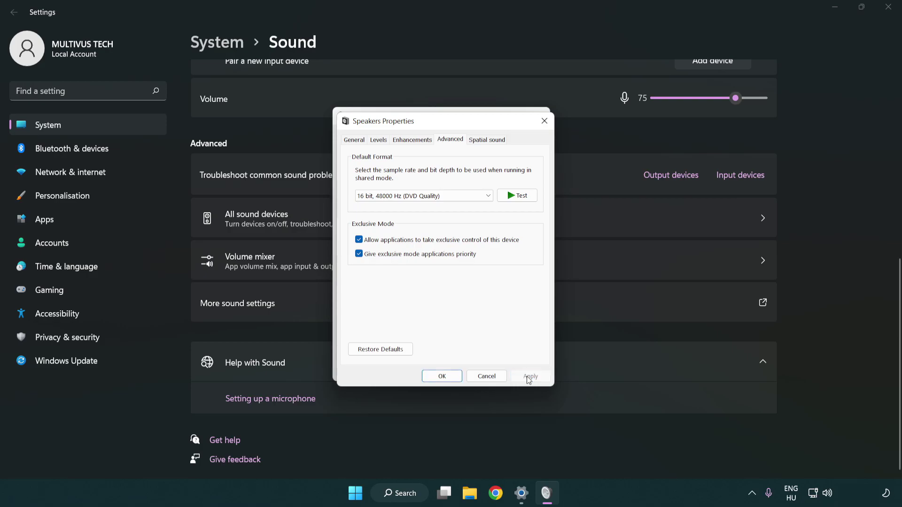
pyautogui.click(443, 377)
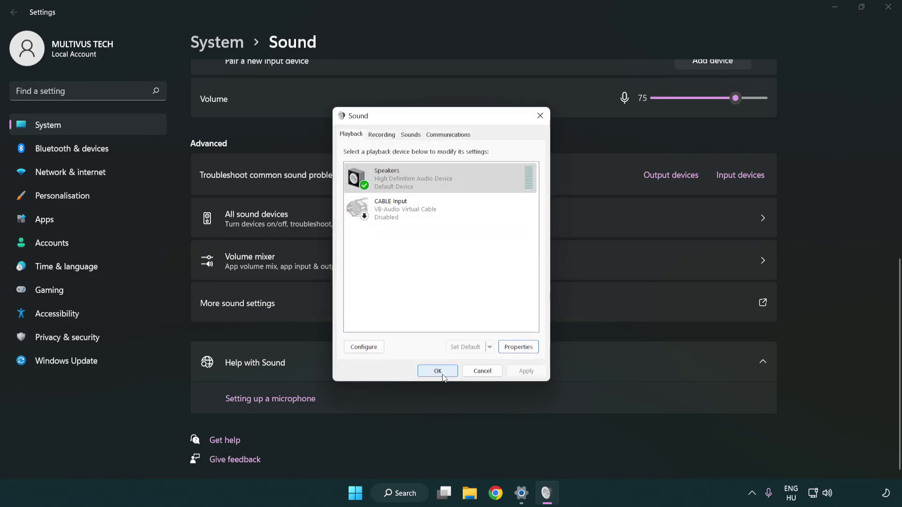
pyautogui.click(437, 373)
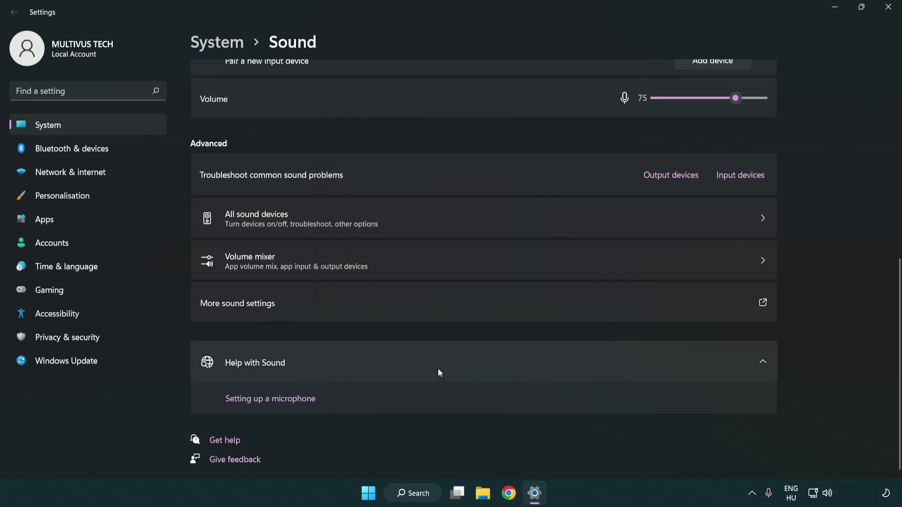
# - Close Settings and search for Device Manager from the taskbar search
pyautogui.click(888, 16)
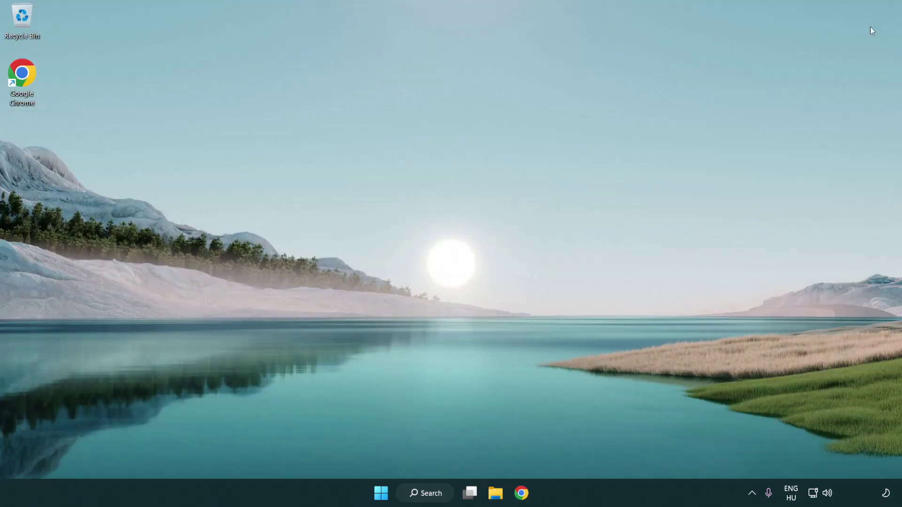
pyautogui.click(381, 494)
pyautogui.click(599, 454)
pyautogui.click(435, 499)
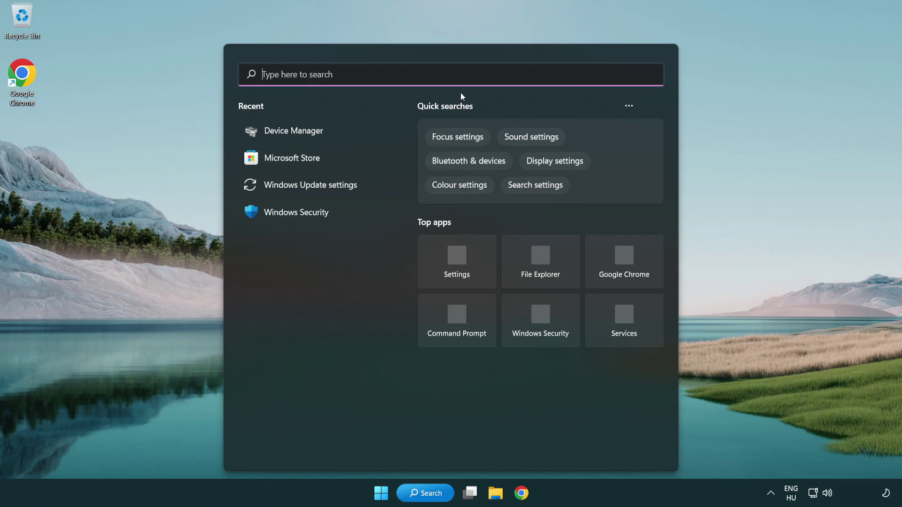
pyautogui.write('device m')
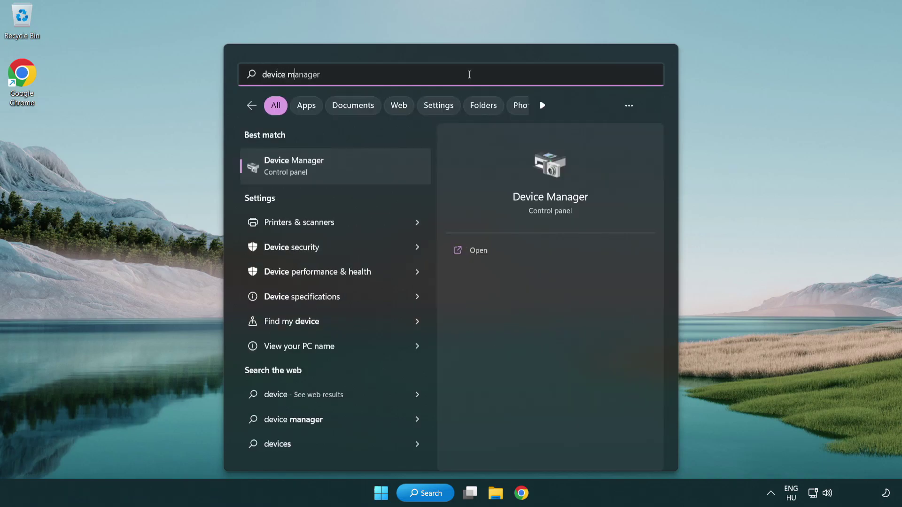
pyautogui.write('anager')
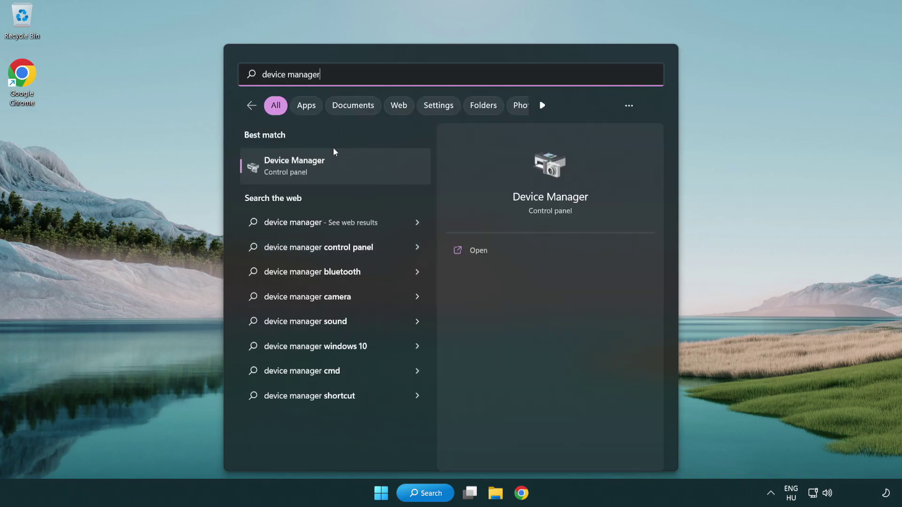
# - Launch Device Manager and bring up actions for High Definition Audio Device under Sound, video and game controllers
pyautogui.click(370, 173)
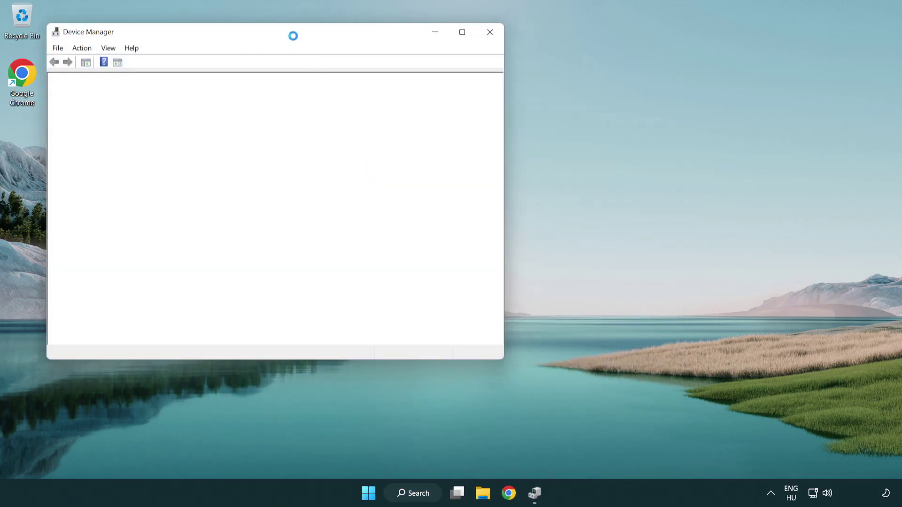
pyautogui.moveTo(286, 29); pyautogui.dragTo(455, 82)
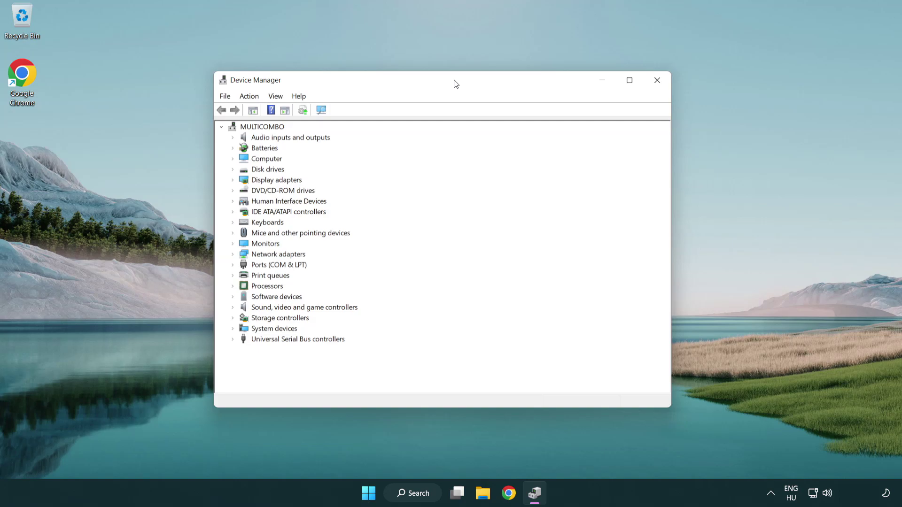
pyautogui.click(254, 308)
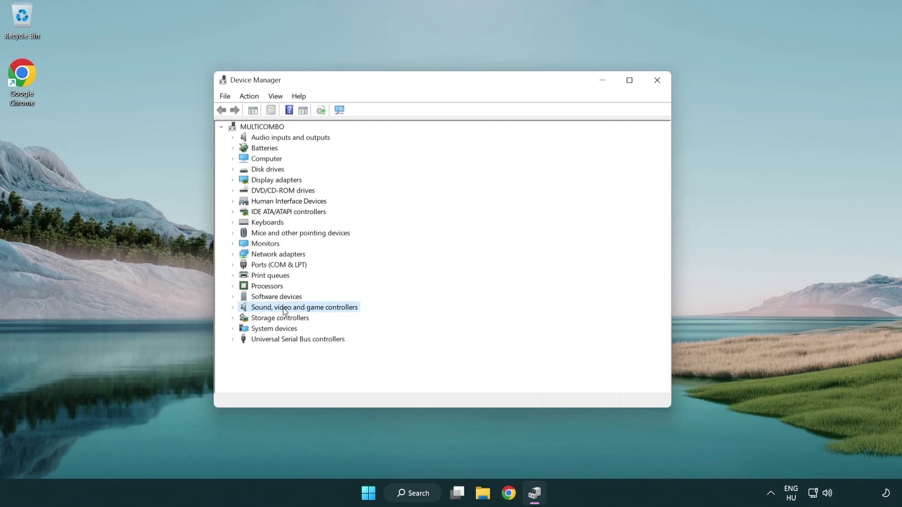
pyautogui.click(234, 308)
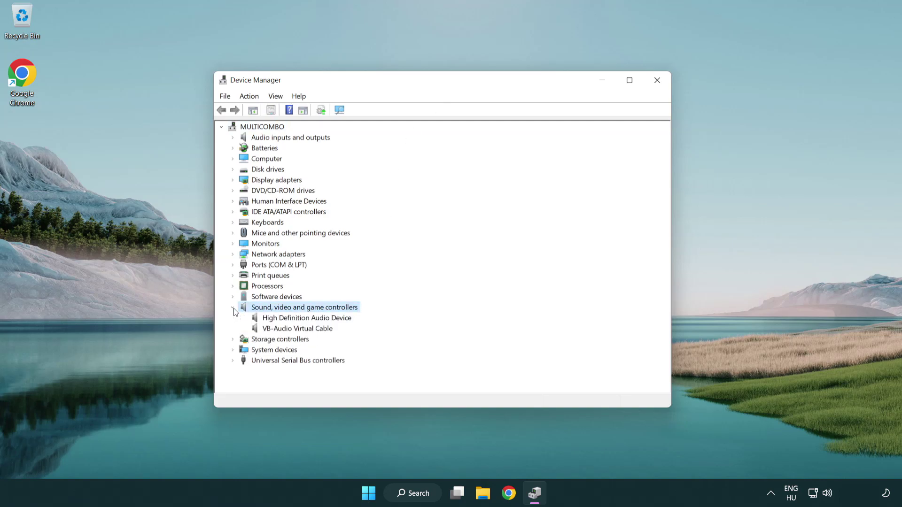
pyautogui.click(280, 319)
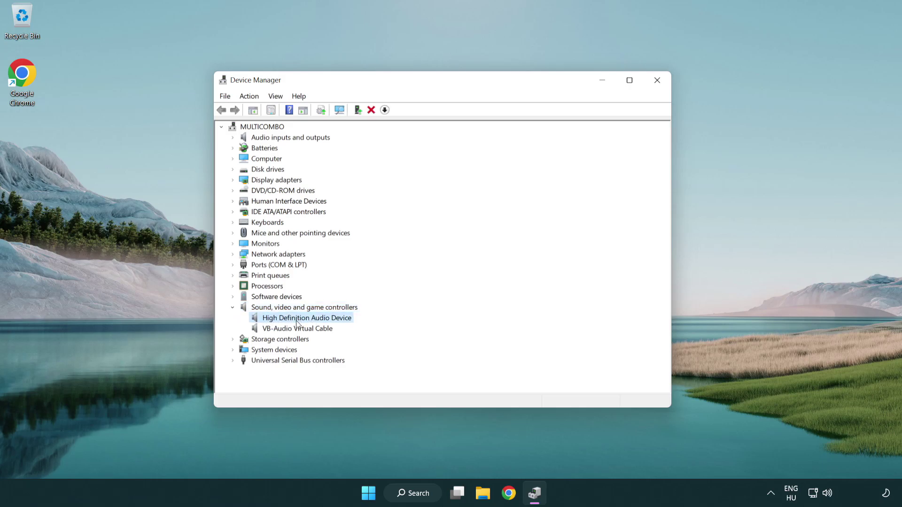
pyautogui.rightClick(315, 318)
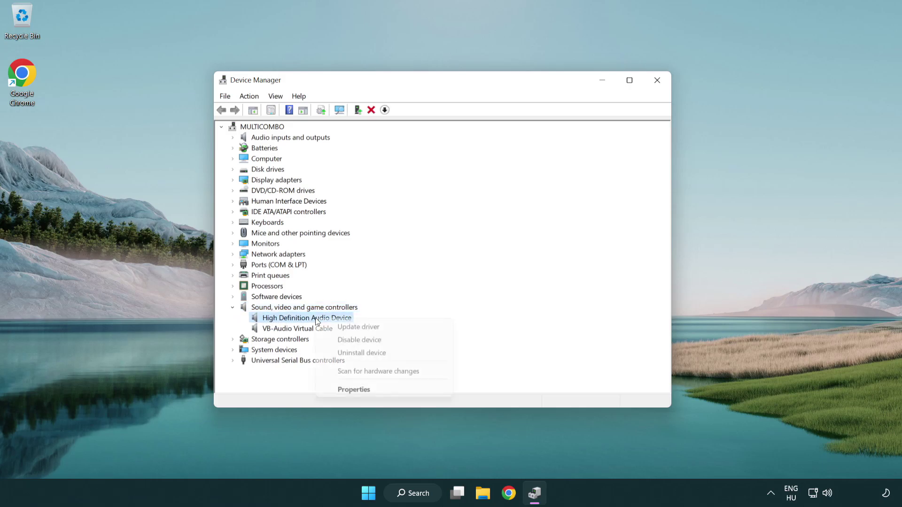
# - Reinstall the High Definition Audio Device driver picked from the list on the computer, confirming the warning
pyautogui.click(389, 327)
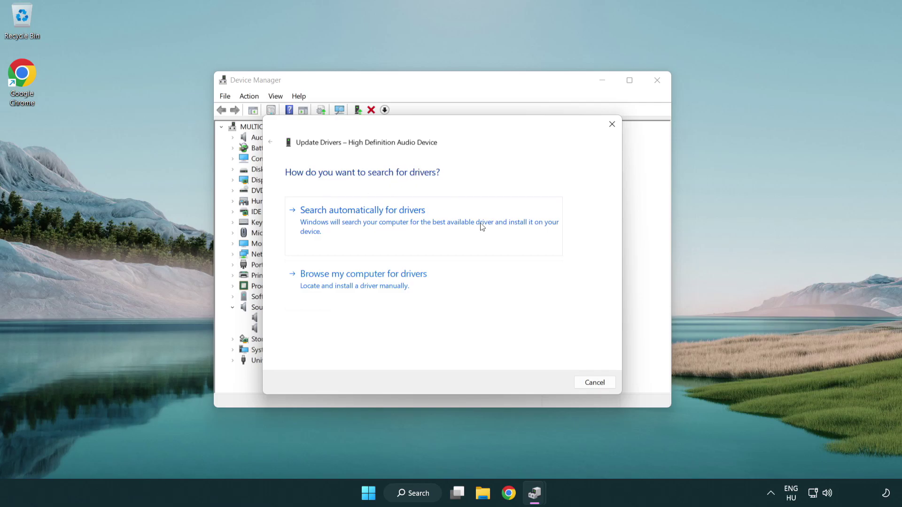
pyautogui.click(364, 296)
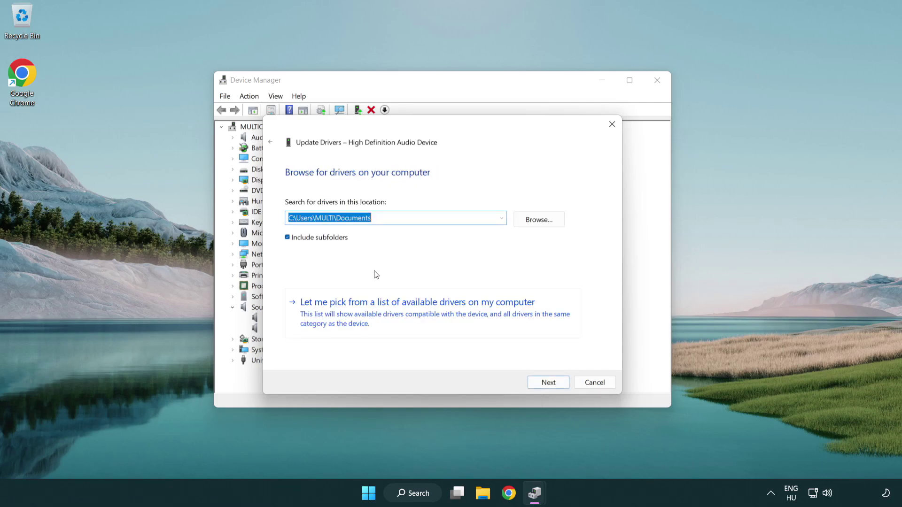
pyautogui.click(433, 316)
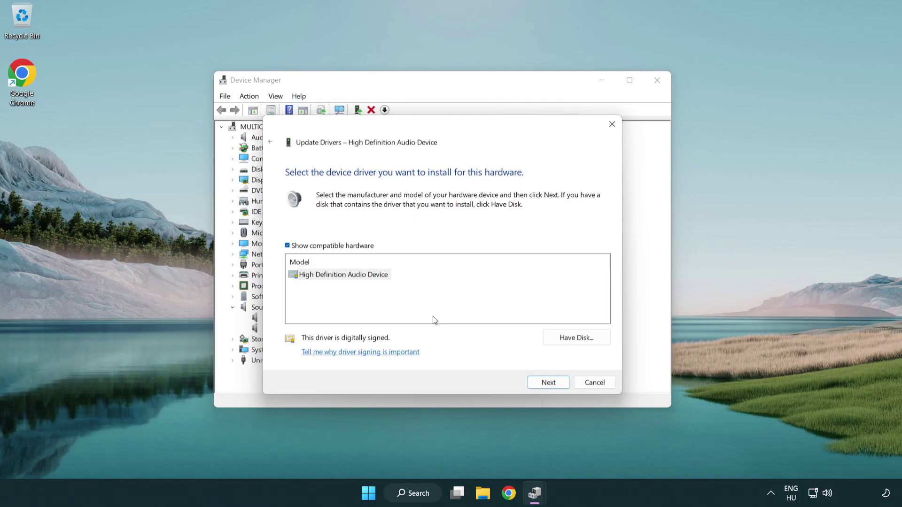
pyautogui.click(288, 276)
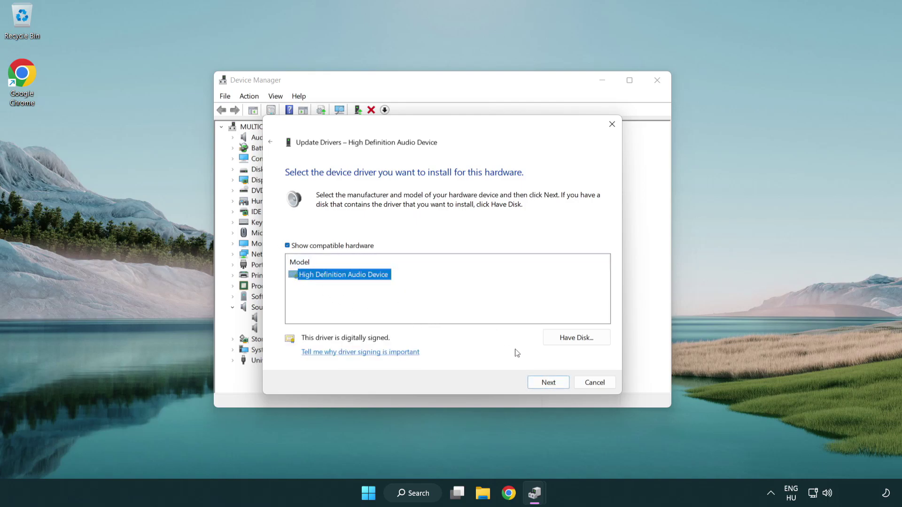
pyautogui.click(559, 387)
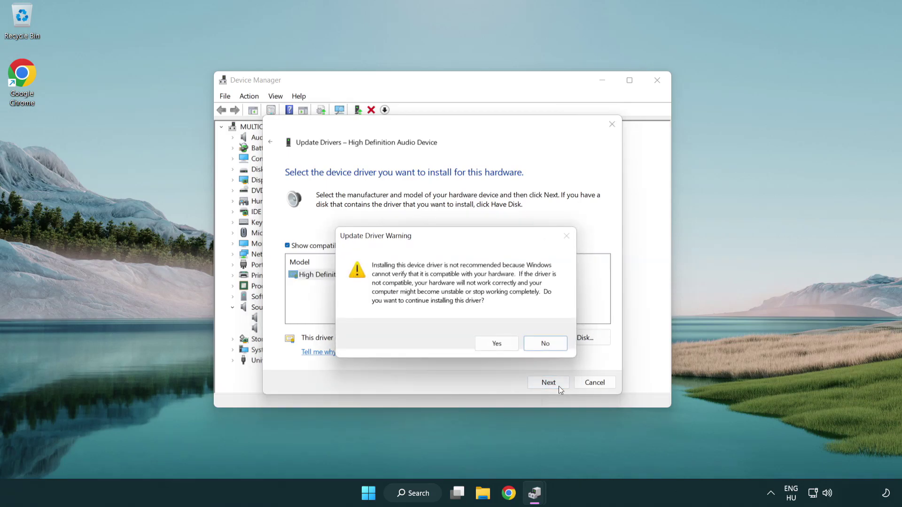
pyautogui.click(498, 345)
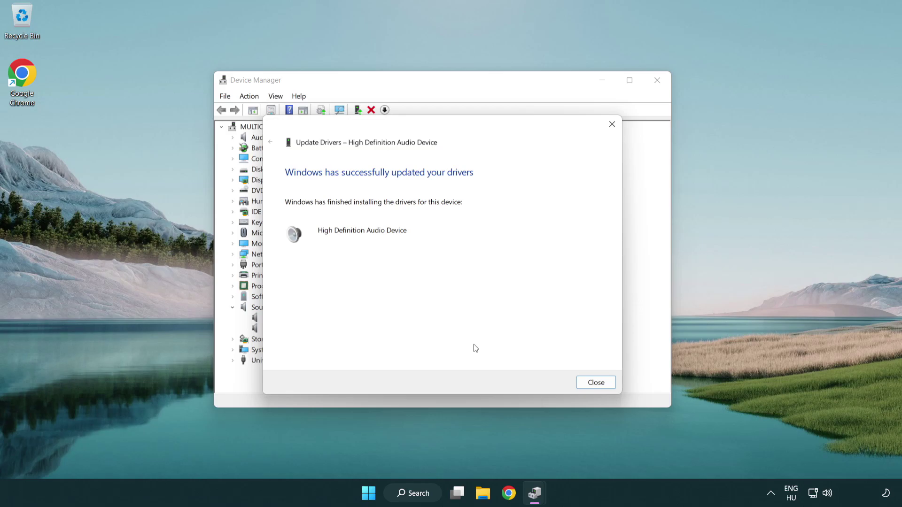
pyautogui.click(598, 384)
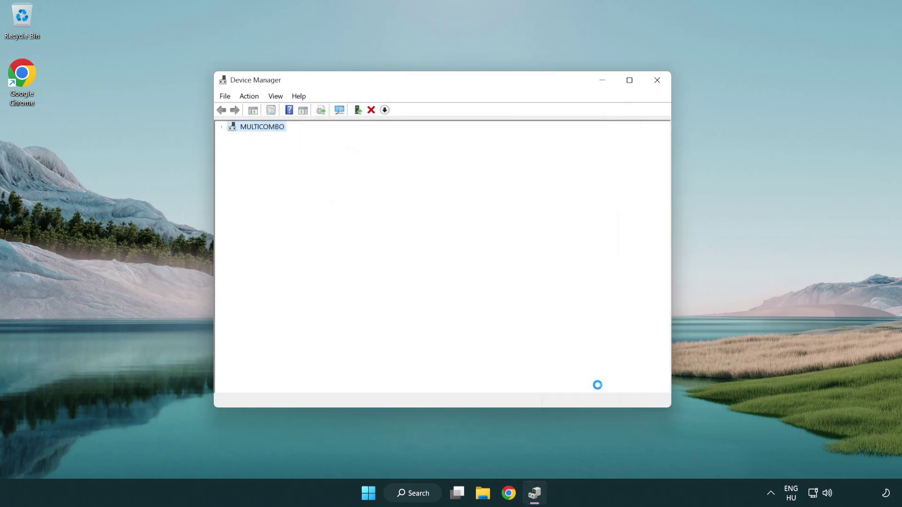
# - Close Device Manager and show the Start menu power options
pyautogui.click(658, 83)
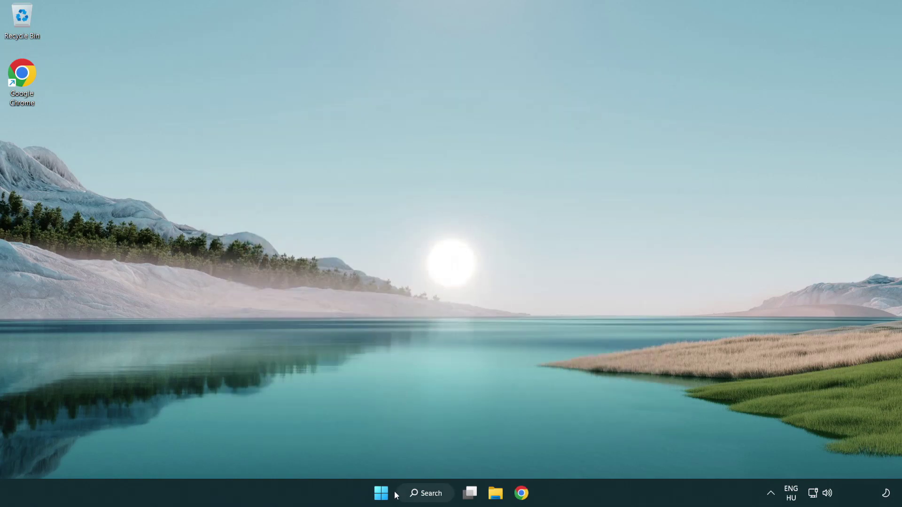
pyautogui.click(381, 493)
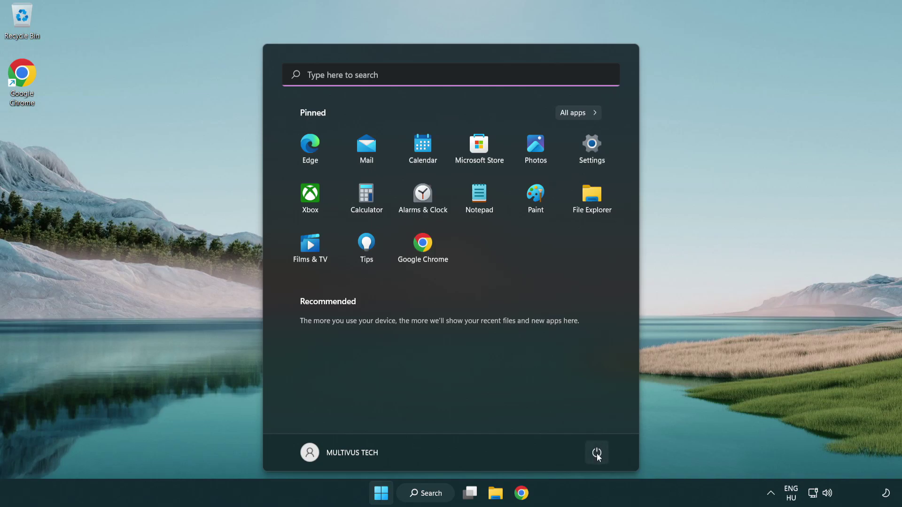
pyautogui.click(597, 453)
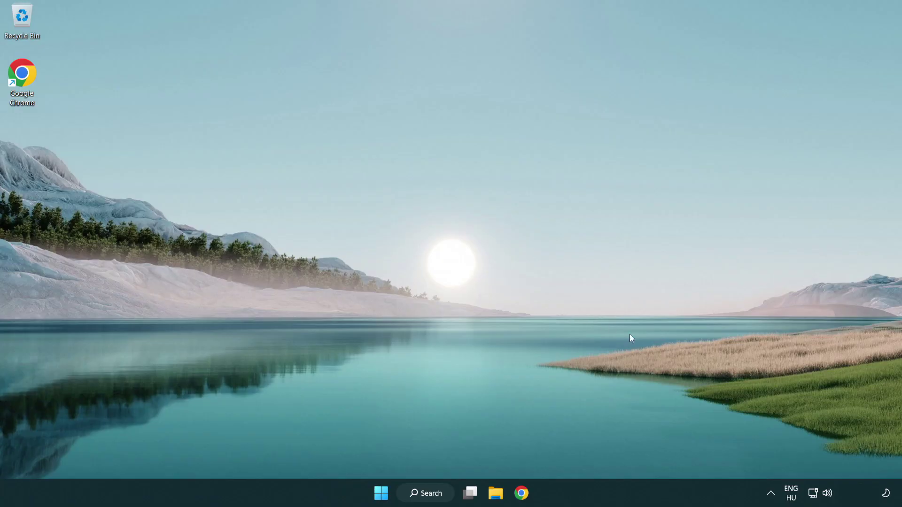
# - Launch Troubleshoot sound problems from the taskbar volume icon's right-click menu
pyautogui.rightClick(829, 497)
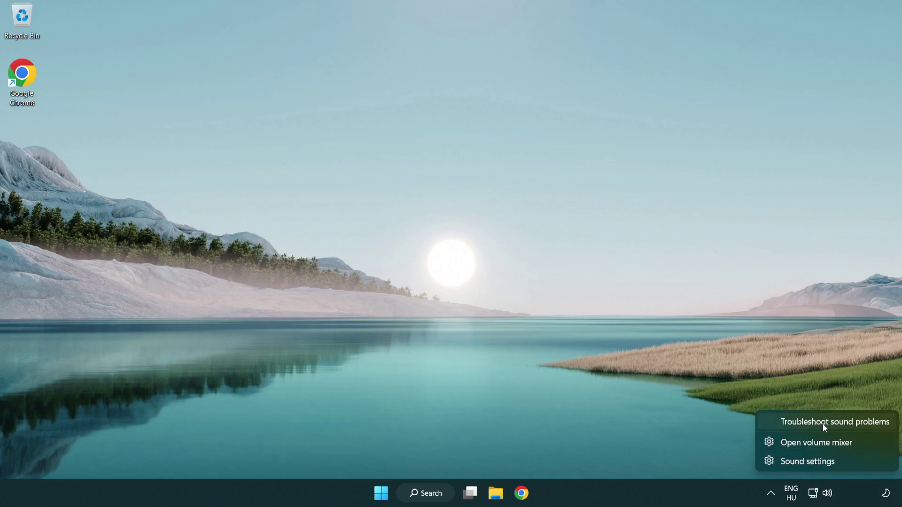
pyautogui.click(823, 423)
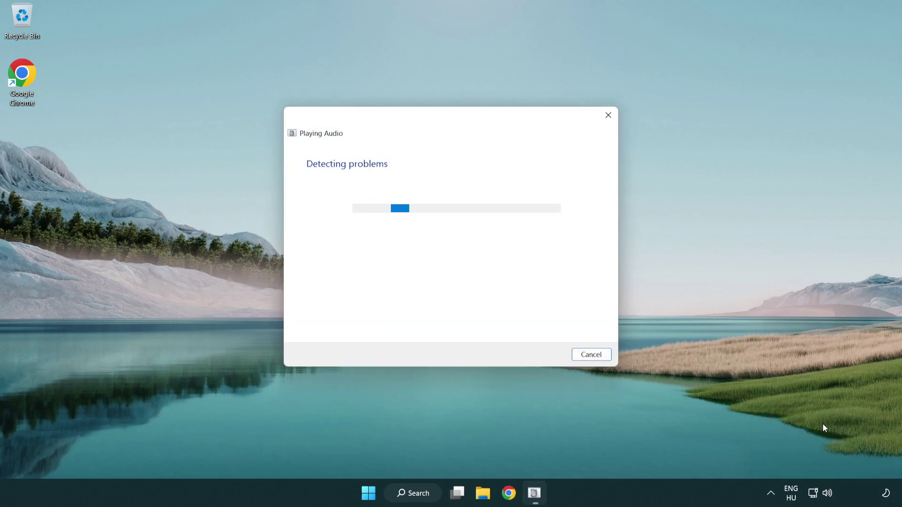